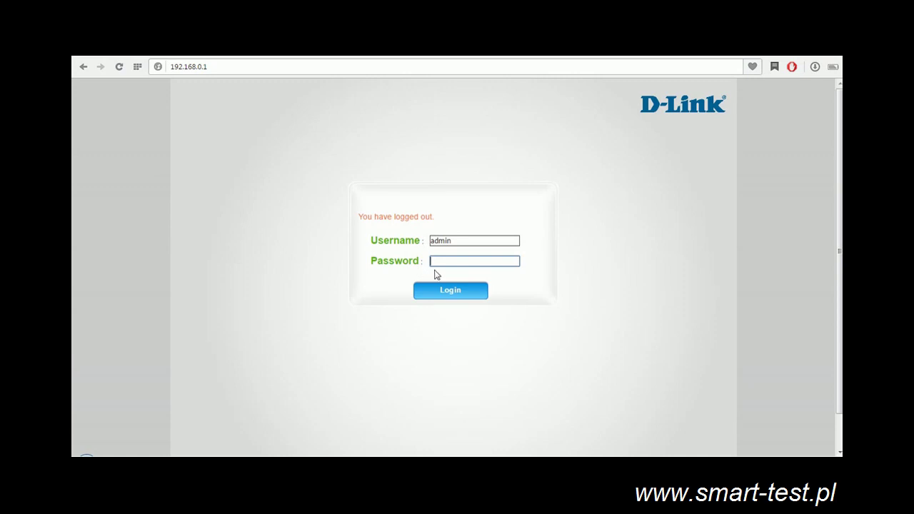
Log in to the router as admin and choose English as the interface language
{"action": "left_click", "coordinate": [449, 291]}
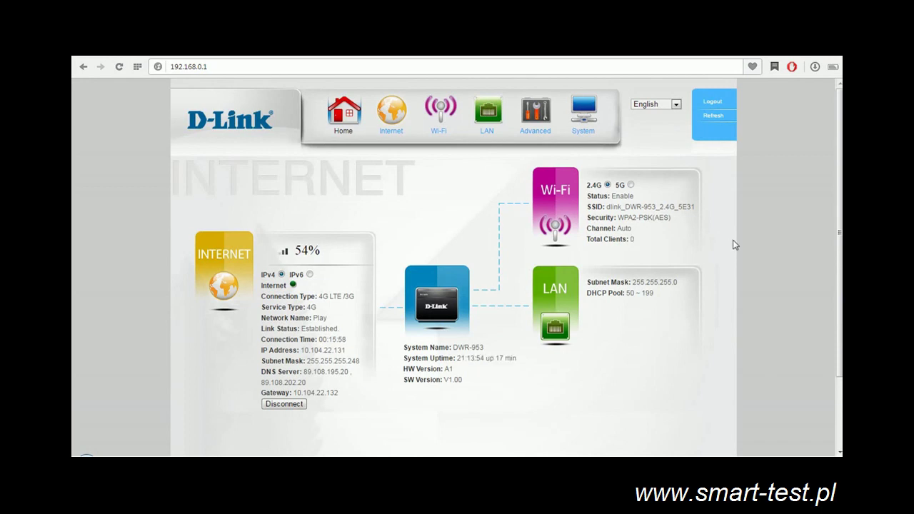
{"action": "left_click", "coordinate": [676, 104]}
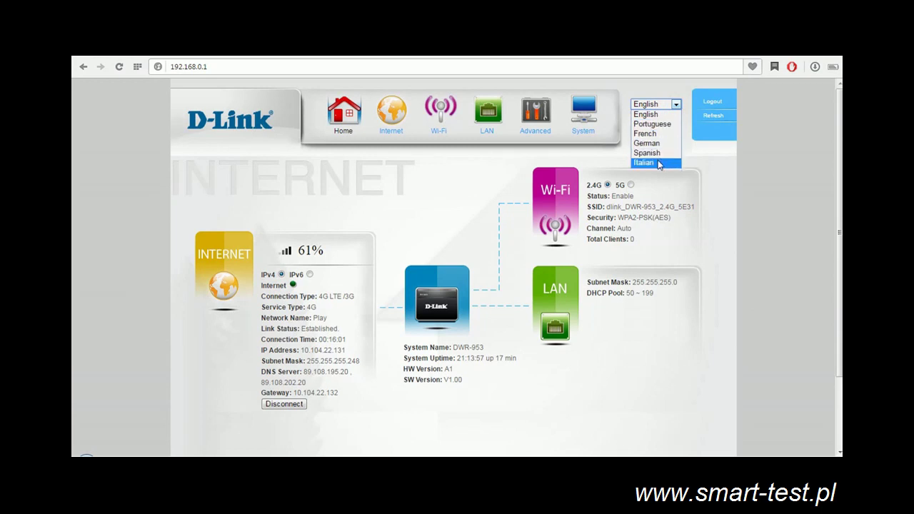
{"action": "left_click", "coordinate": [651, 115]}
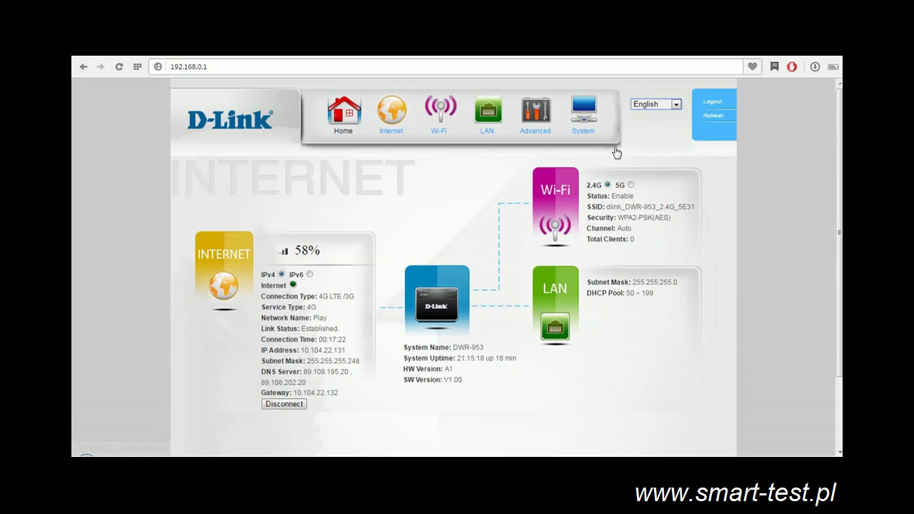
Open the WAN service configuration and select 4G LTE /3G as the Internet connection type
{"action": "left_click", "coordinate": [393, 118]}
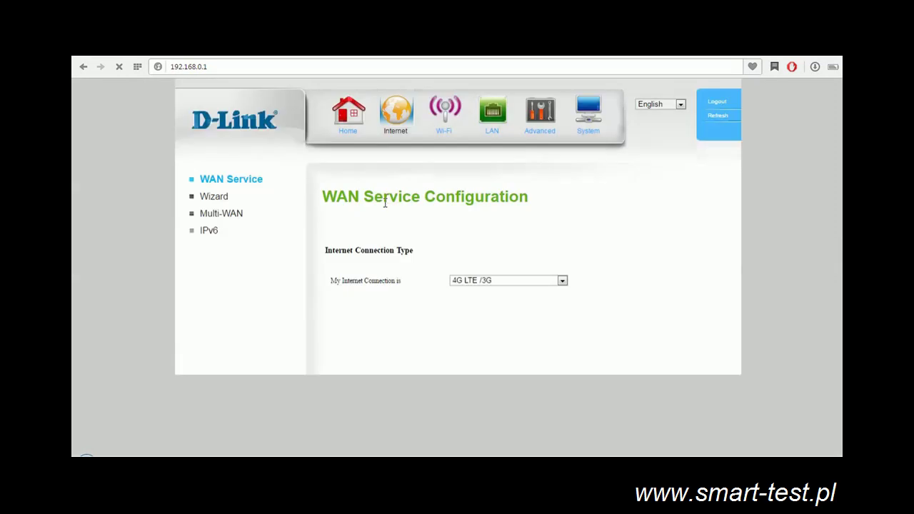
{"action": "scroll", "coordinate": [389, 222], "scroll_direction": "down", "scroll_amount": 1}
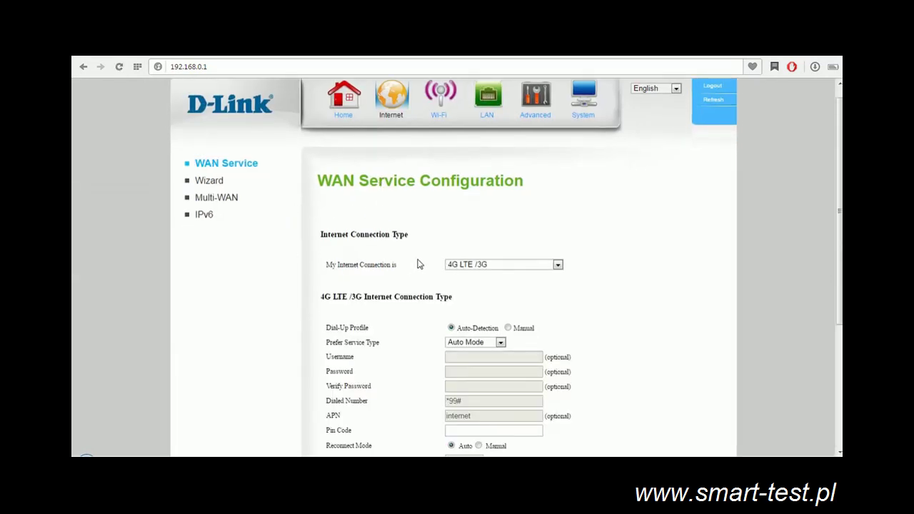
{"action": "left_click", "coordinate": [557, 265]}
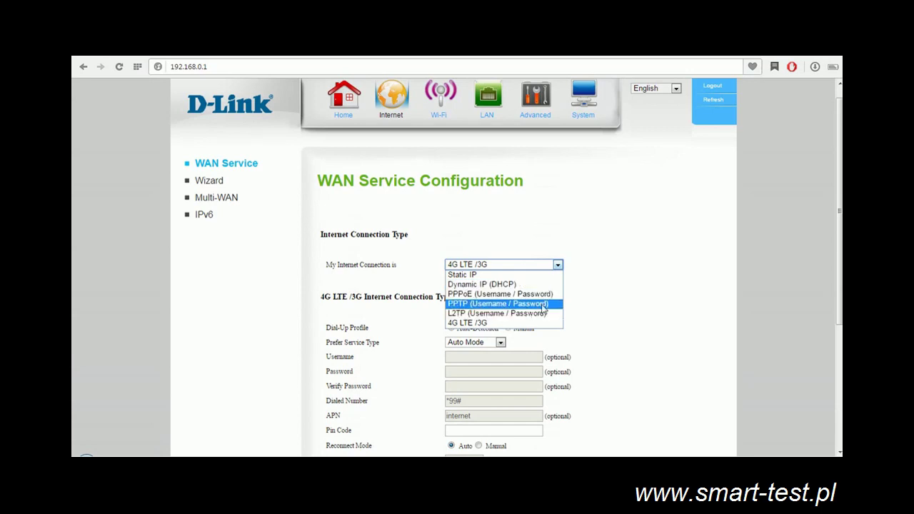
{"action": "left_click", "coordinate": [501, 322]}
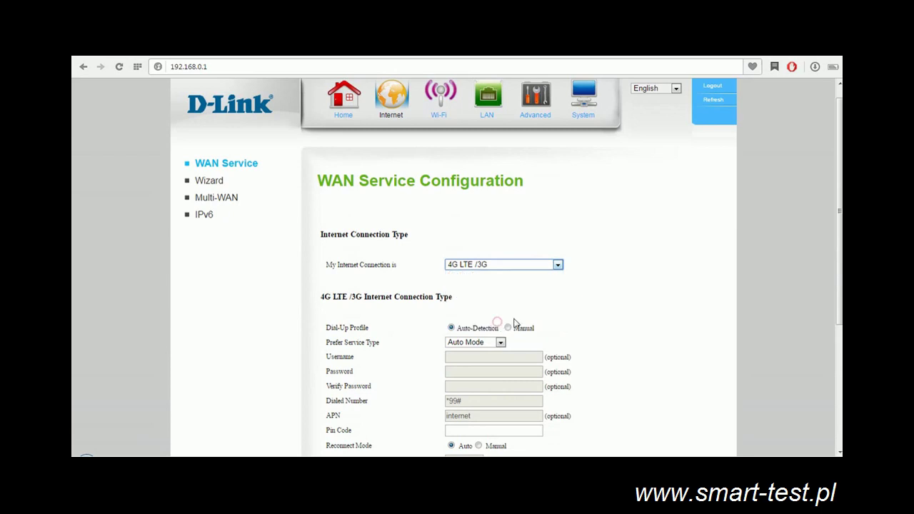
{"action": "scroll", "coordinate": [630, 253], "scroll_direction": "down", "scroll_amount": 1}
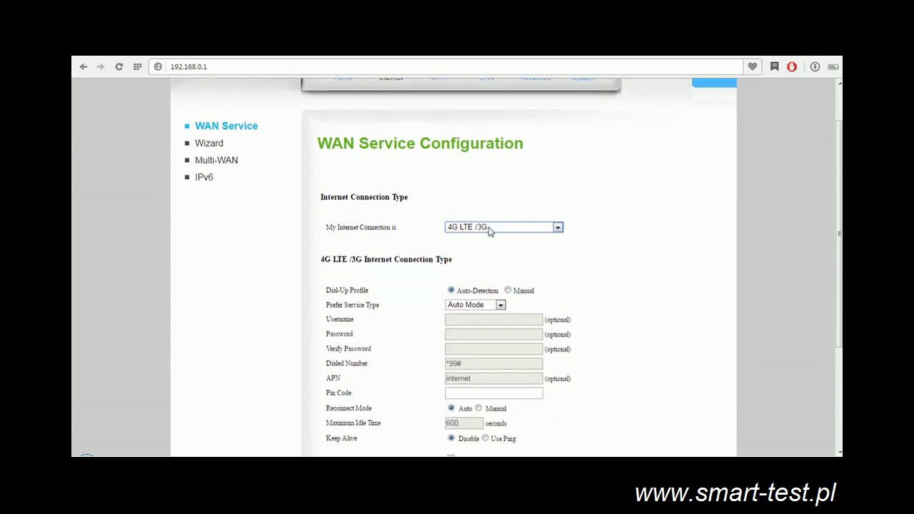
{"action": "scroll", "coordinate": [546, 234], "scroll_direction": "down", "scroll_amount": 2}
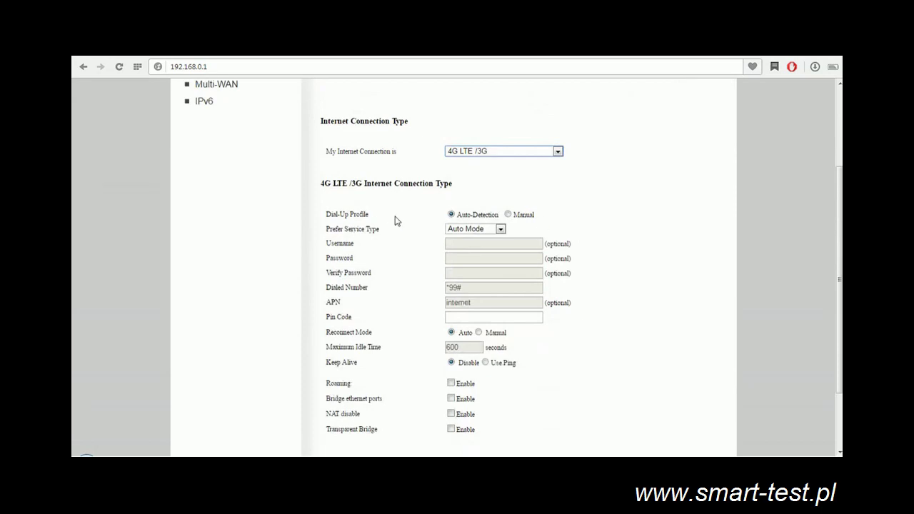
Select Auto Mode as the preferred service type and review the PIN code field and remaining 4G LTE /3G options
{"action": "left_click", "coordinate": [501, 229]}
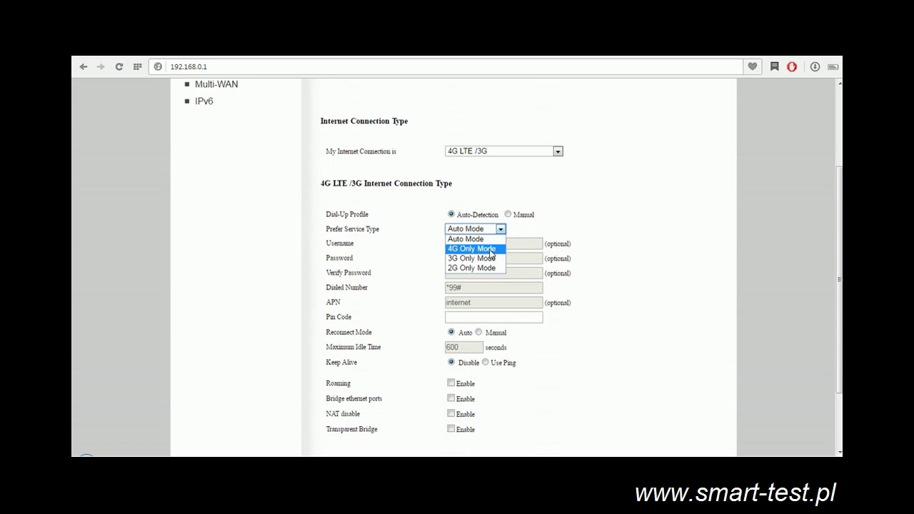
{"action": "left_click", "coordinate": [474, 240]}
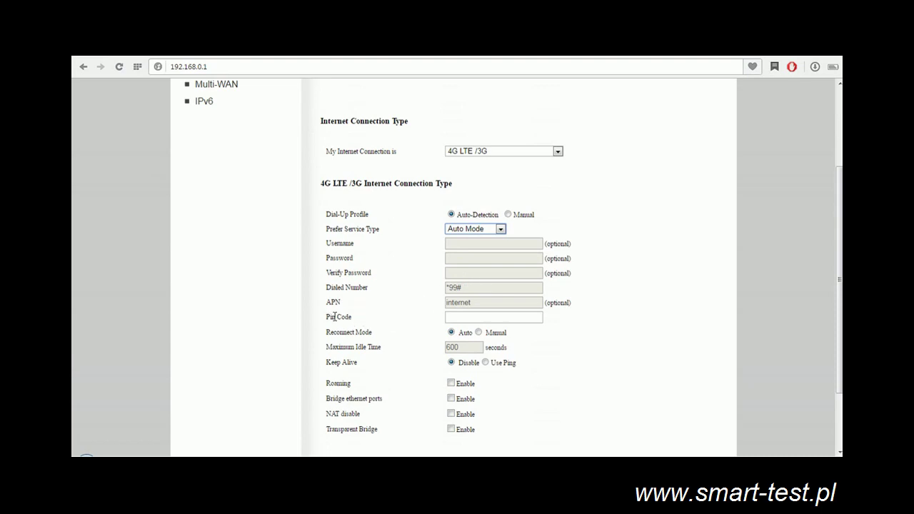
{"action": "left_click", "coordinate": [458, 316]}
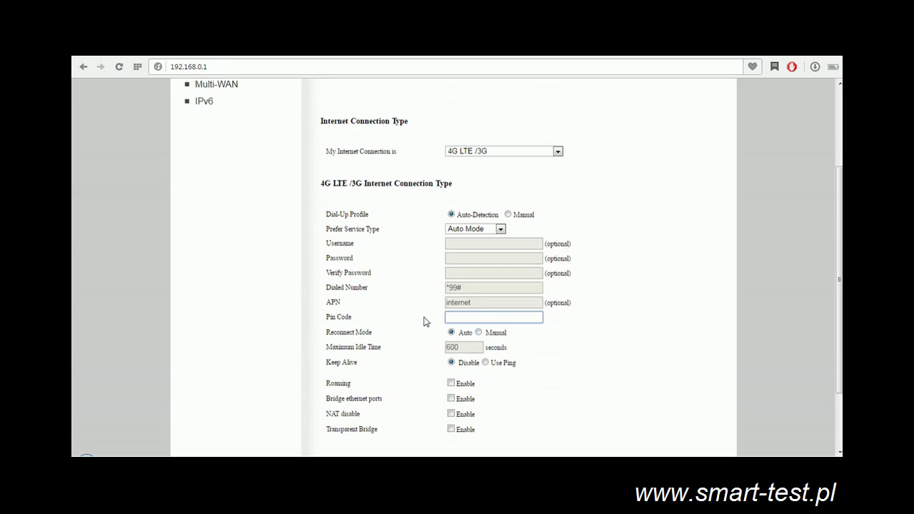
{"action": "scroll", "coordinate": [427, 322], "scroll_direction": "down", "scroll_amount": 1}
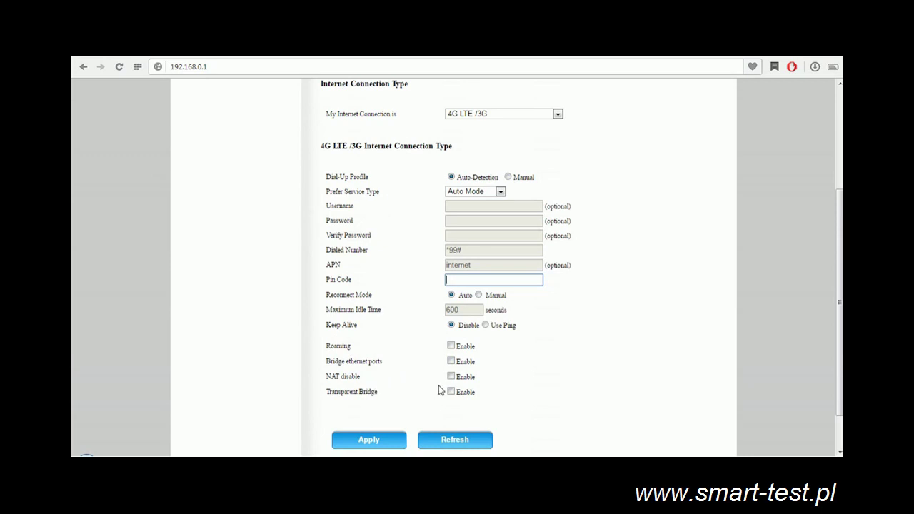
{"action": "scroll", "coordinate": [522, 302], "scroll_direction": "up", "scroll_amount": 4}
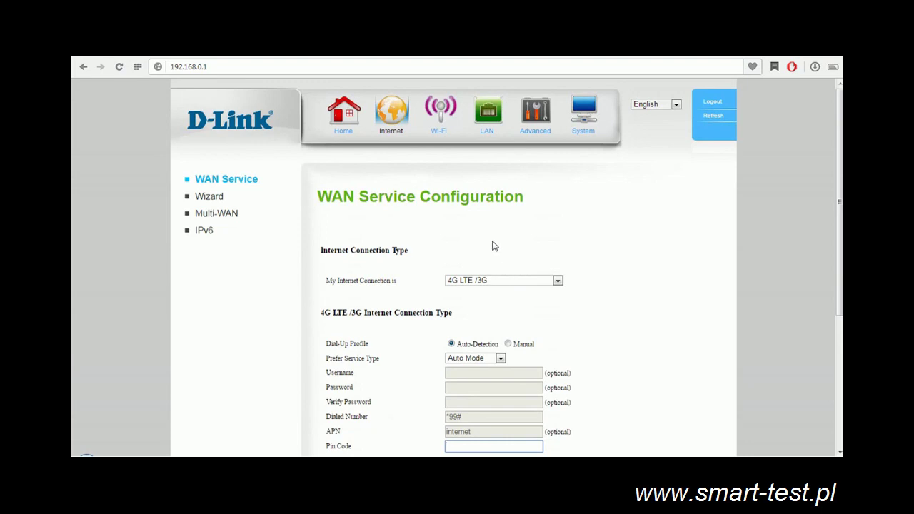
{"action": "scroll", "coordinate": [460, 411], "scroll_direction": "down", "scroll_amount": 1}
{"action": "scroll", "coordinate": [314, 239], "scroll_direction": "up", "scroll_amount": 1}
Open the Internet setup wizard to view its list of steps, and exit it without running it
{"action": "left_click", "coordinate": [211, 196]}
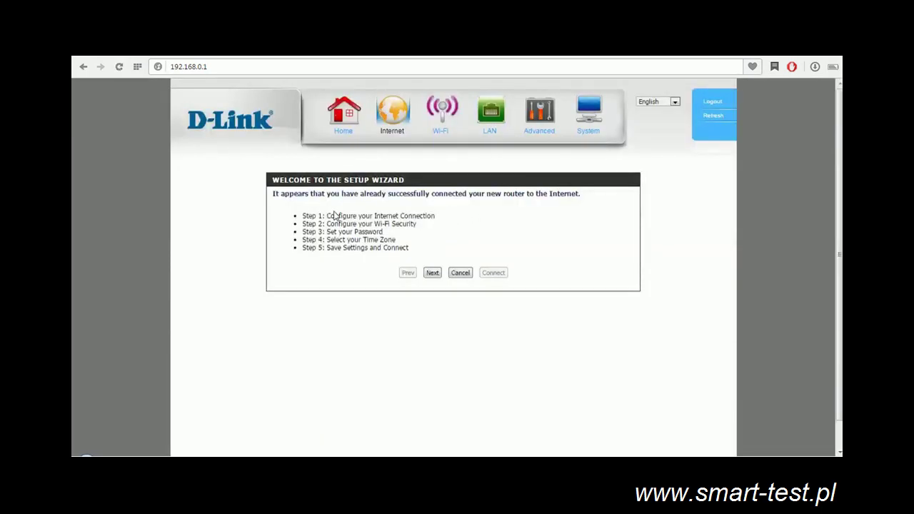
{"action": "left_click", "coordinate": [458, 272]}
{"action": "left_click", "coordinate": [462, 274]}
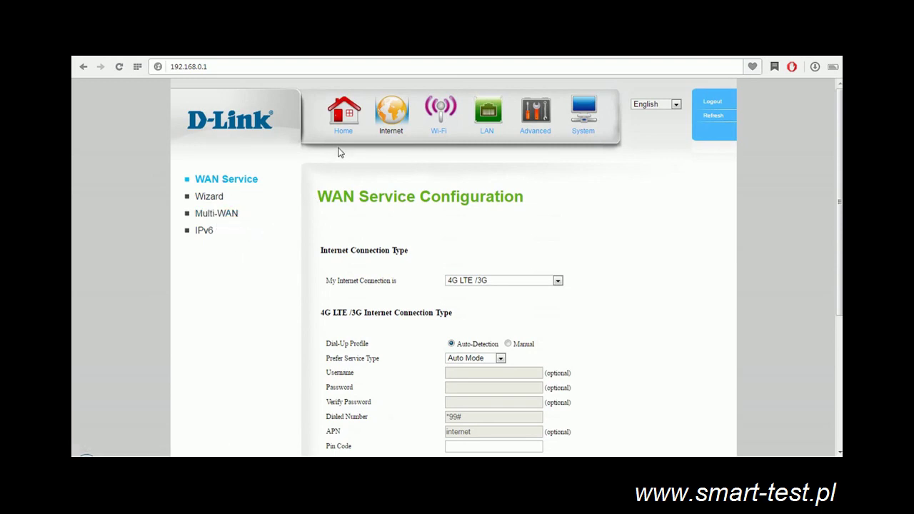
Switch the Internet connection type to Dynamic IP (DHCP) to inspect its MAC address and DNS options, and return it to 4G LTE /3G
{"action": "left_click", "coordinate": [557, 282]}
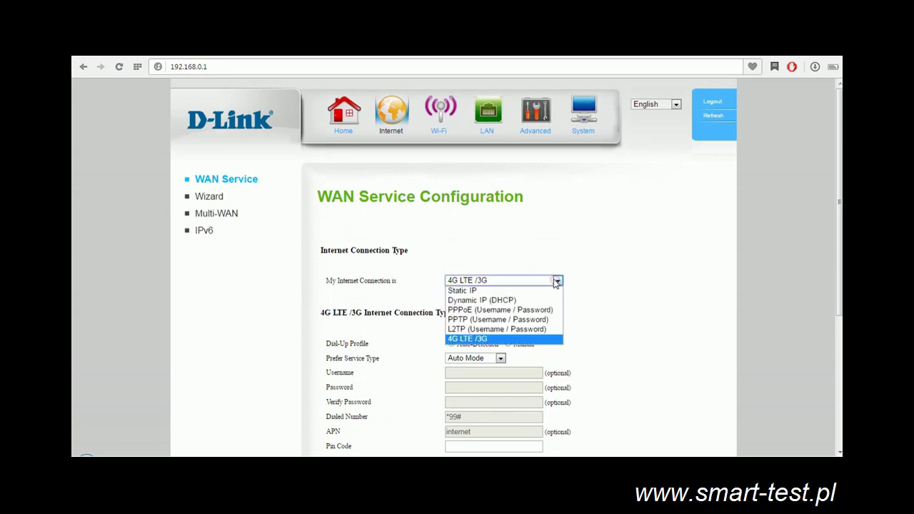
{"action": "left_click", "coordinate": [489, 296]}
{"action": "scroll", "coordinate": [564, 288], "scroll_direction": "down", "scroll_amount": 3}
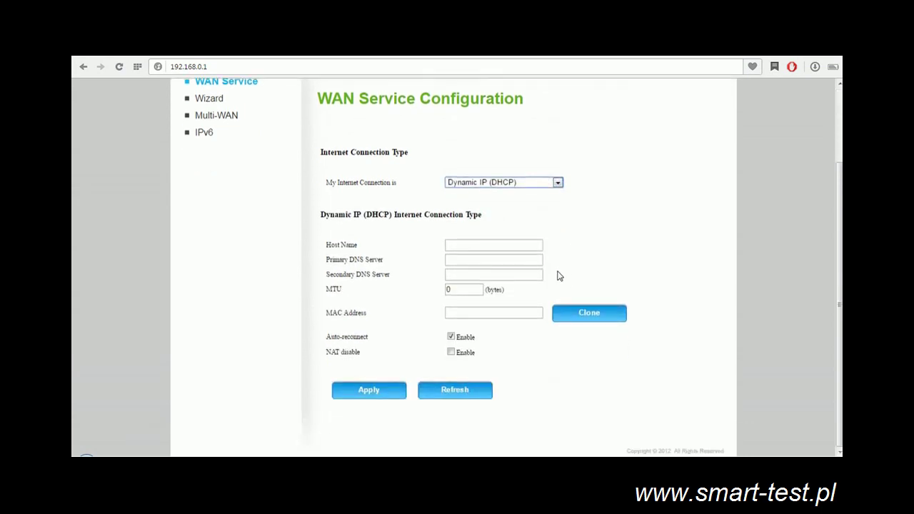
{"action": "left_click", "coordinate": [469, 313]}
{"action": "scroll", "coordinate": [421, 214], "scroll_direction": "up", "scroll_amount": 2}
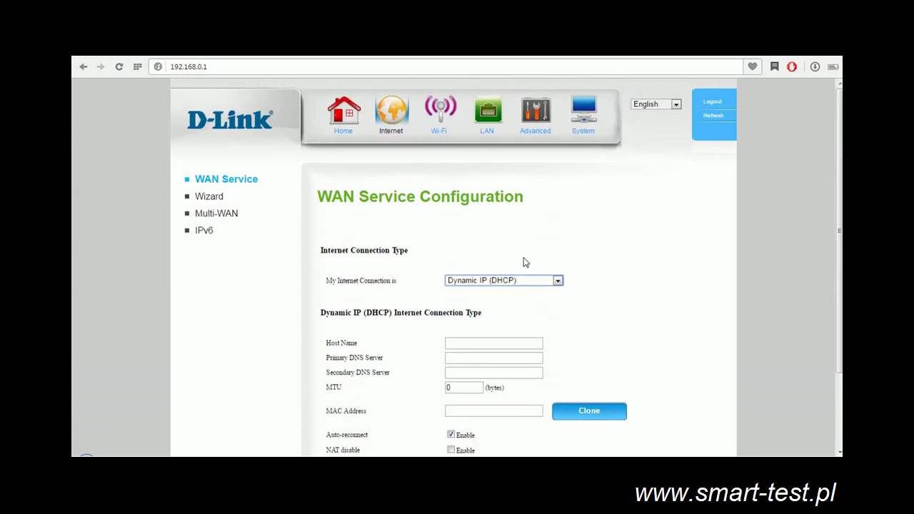
{"action": "left_click", "coordinate": [557, 281]}
{"action": "left_click", "coordinate": [500, 340]}
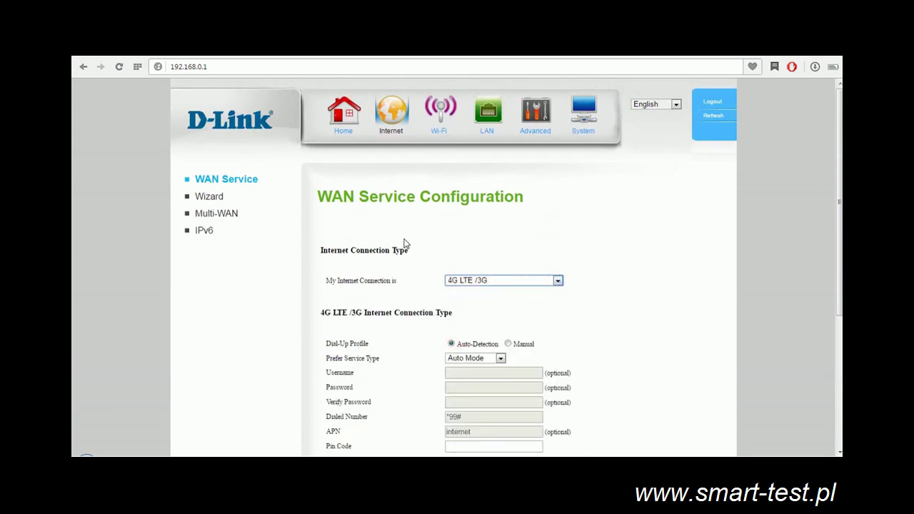
Open the Wi-Fi settings and examine the wireless options of the 2.4G and 5G bands
{"action": "left_click", "coordinate": [431, 116]}
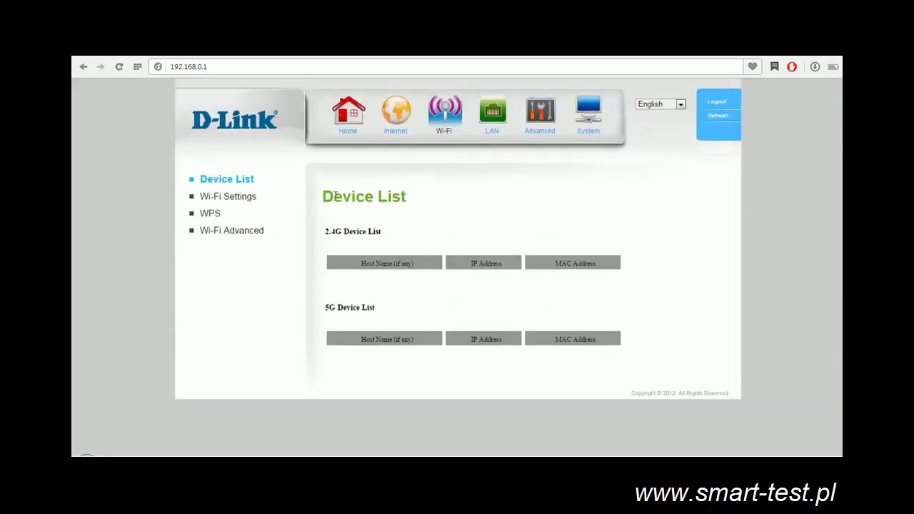
{"action": "left_click", "coordinate": [238, 198]}
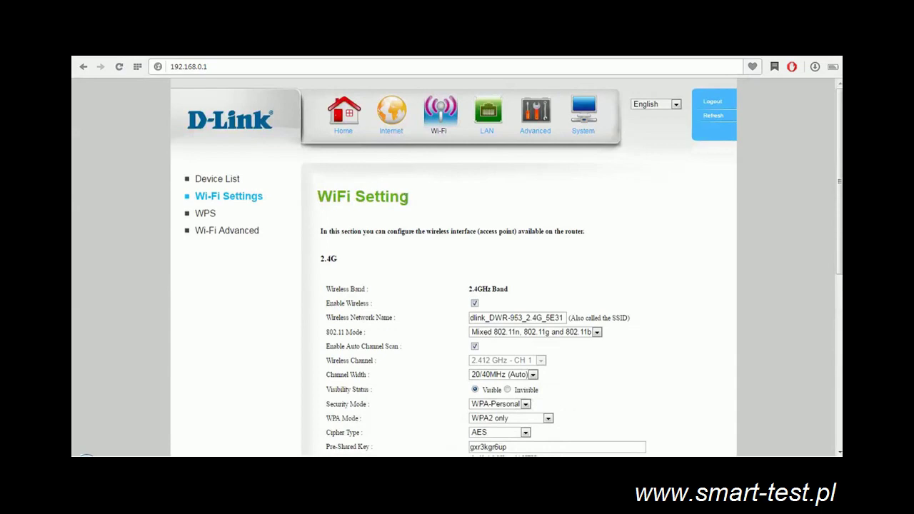
{"action": "scroll", "coordinate": [607, 237], "scroll_direction": "down", "scroll_amount": 3}
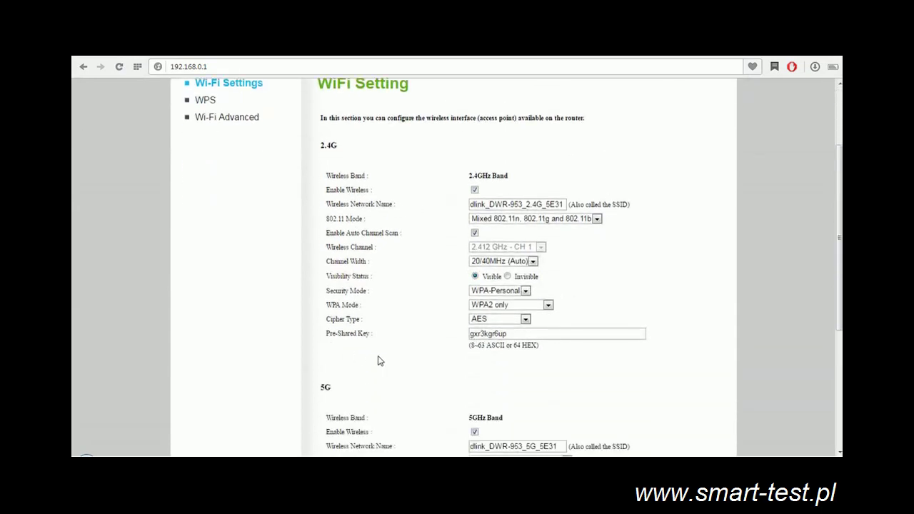
{"action": "scroll", "coordinate": [397, 359], "scroll_direction": "down", "scroll_amount": 2}
{"action": "scroll", "coordinate": [401, 339], "scroll_direction": "up", "scroll_amount": 3}
{"action": "scroll", "coordinate": [424, 375], "scroll_direction": "down", "scroll_amount": 2}
{"action": "scroll", "coordinate": [524, 319], "scroll_direction": "up", "scroll_amount": 2}
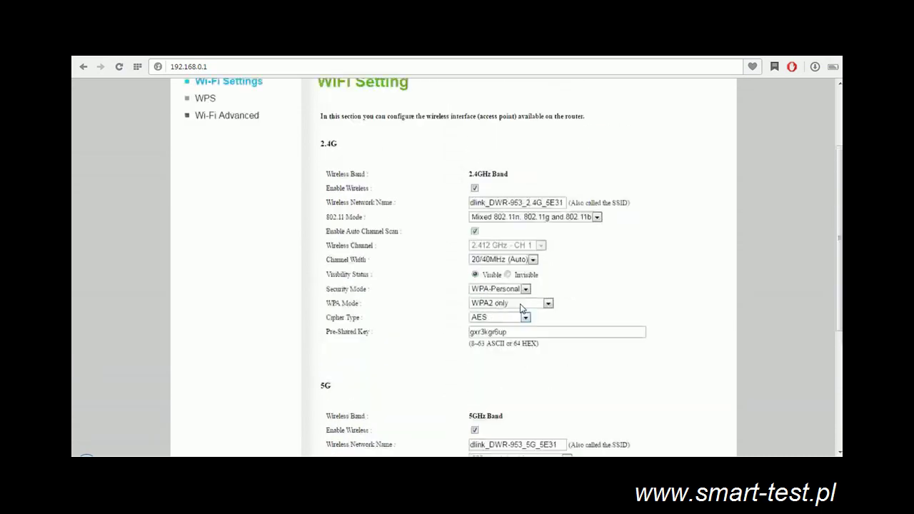
Disable the 2.4 GHz wireless band and enable it again, and check its network name field
{"action": "left_click", "coordinate": [474, 190]}
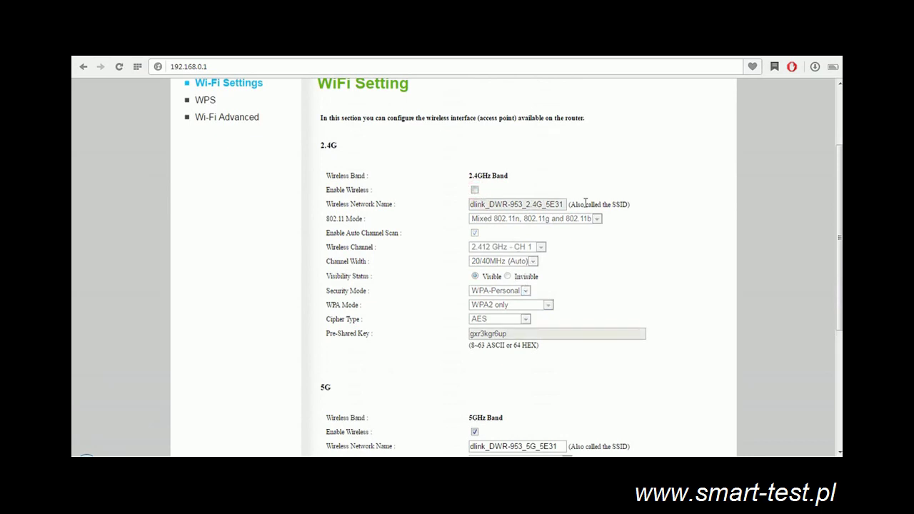
{"action": "left_click", "coordinate": [475, 190]}
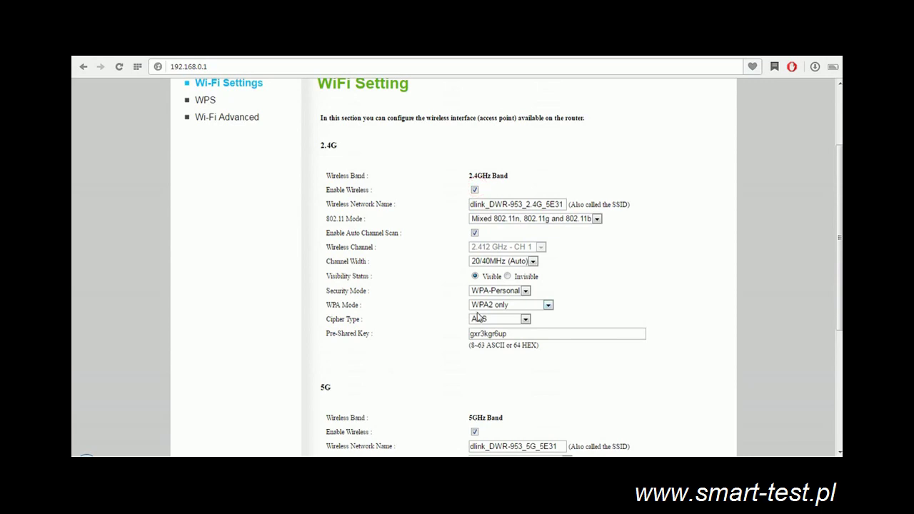
{"action": "scroll", "coordinate": [608, 331], "scroll_direction": "down", "scroll_amount": 2}
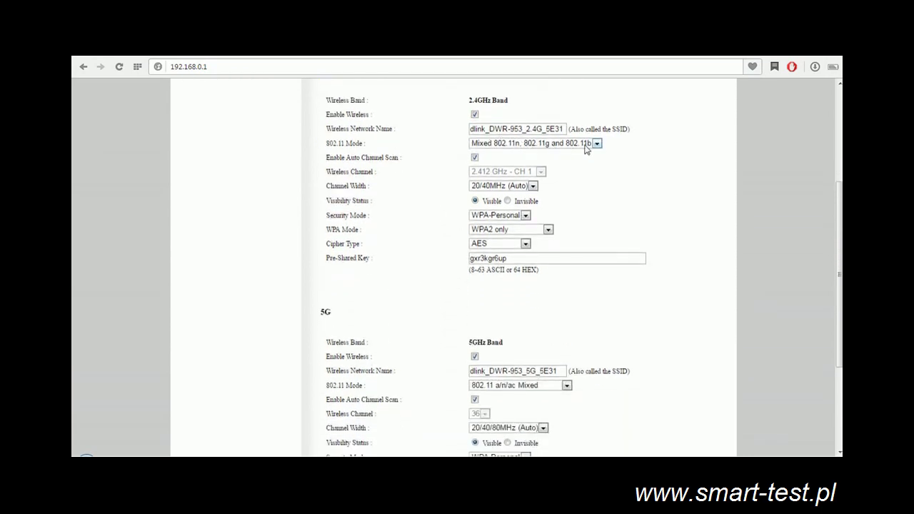
{"action": "left_click", "coordinate": [488, 129]}
{"action": "scroll", "coordinate": [491, 257], "scroll_direction": "up", "scroll_amount": 3}
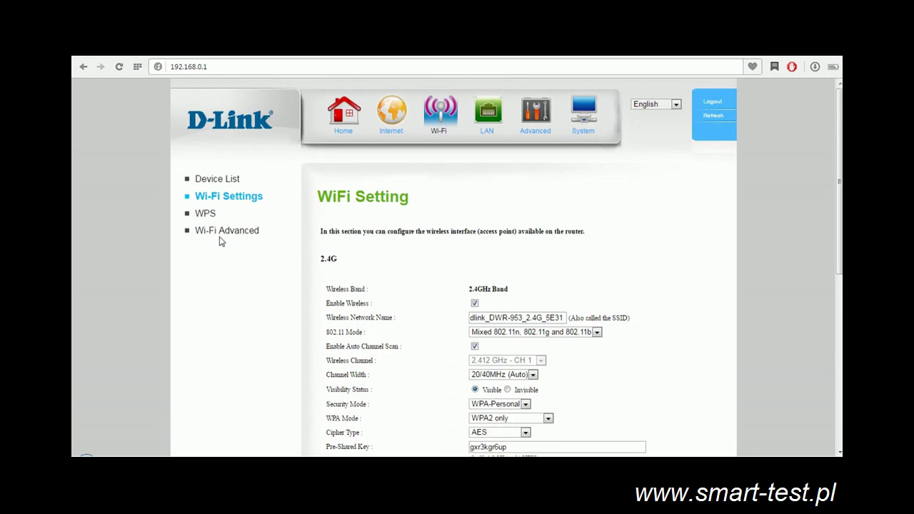
View the LAN device list, the router's LAN IP settings and the DHCP server configuration
{"action": "left_click", "coordinate": [488, 116]}
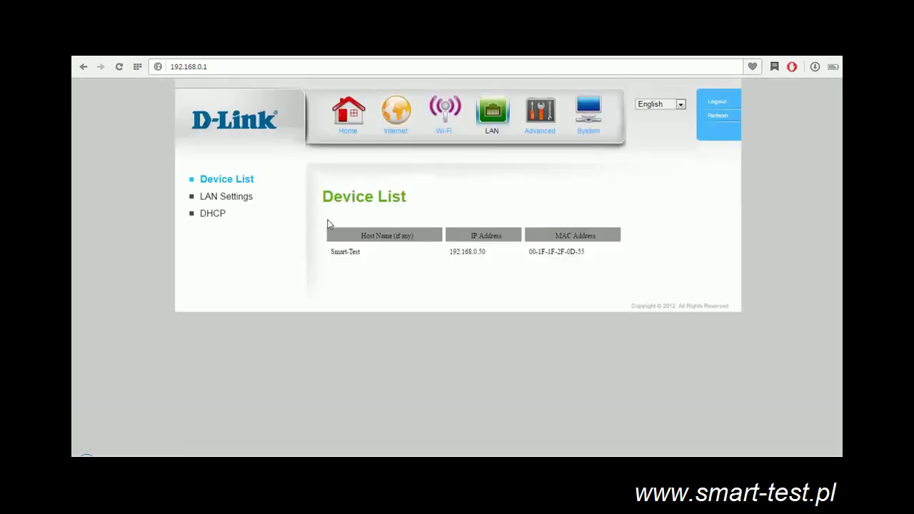
{"action": "left_click", "coordinate": [225, 202]}
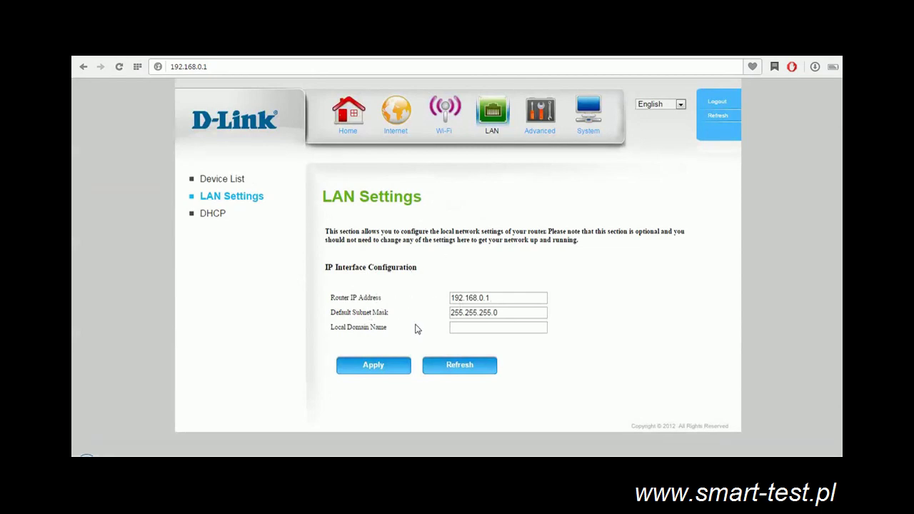
{"action": "left_click", "coordinate": [212, 214]}
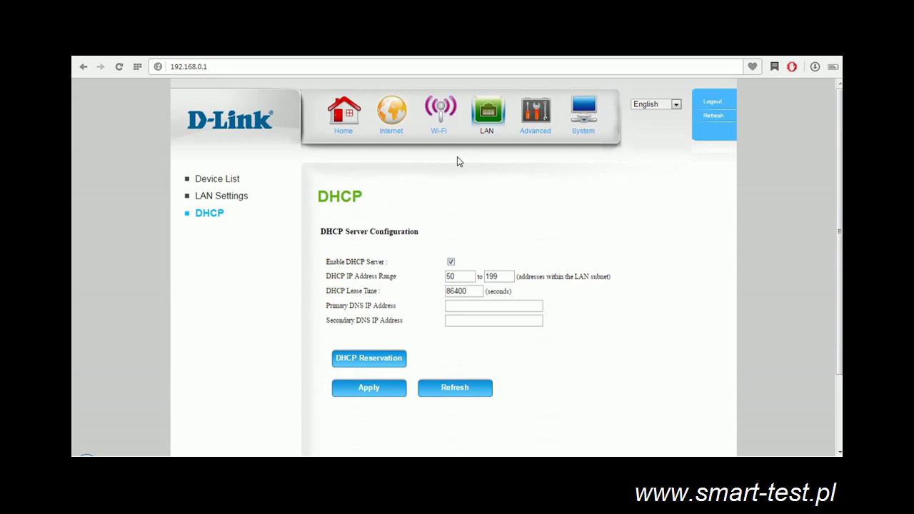
Look over the advanced DNS settings and the system's time settings
{"action": "left_click", "coordinate": [535, 112]}
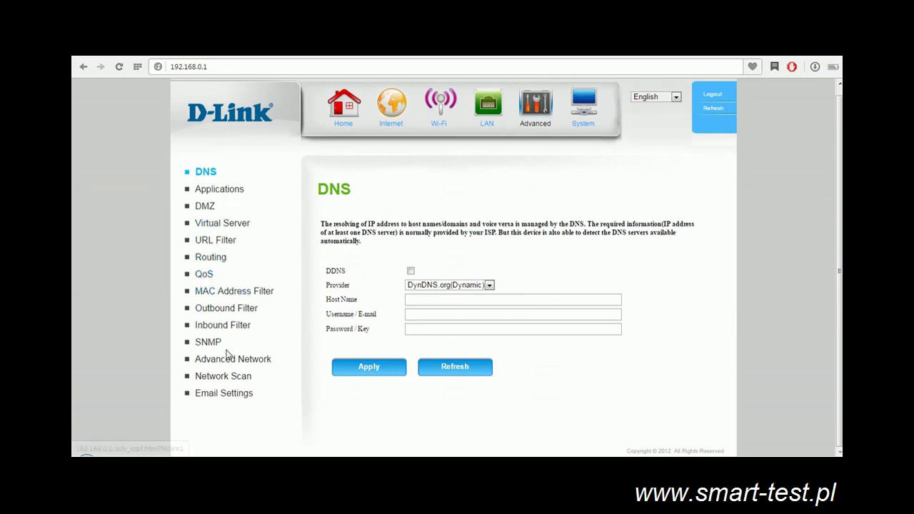
{"action": "left_click", "coordinate": [337, 371]}
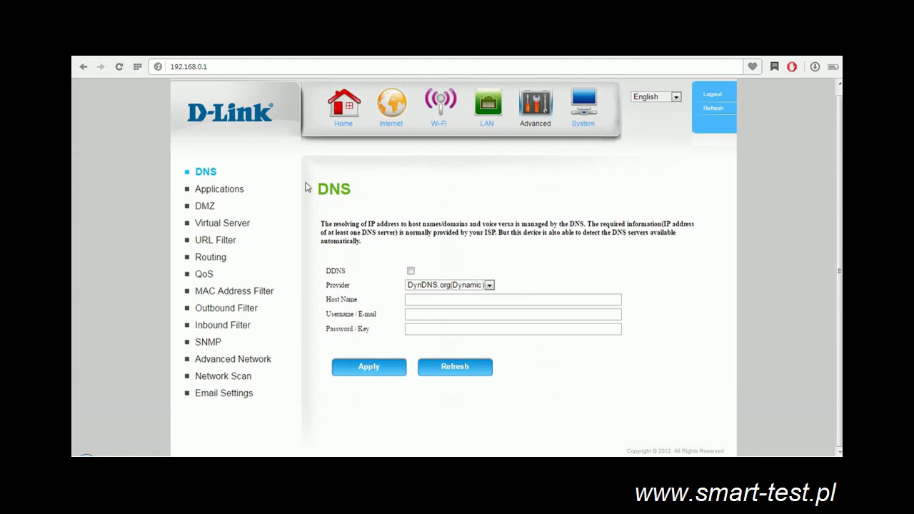
{"action": "left_click", "coordinate": [580, 109]}
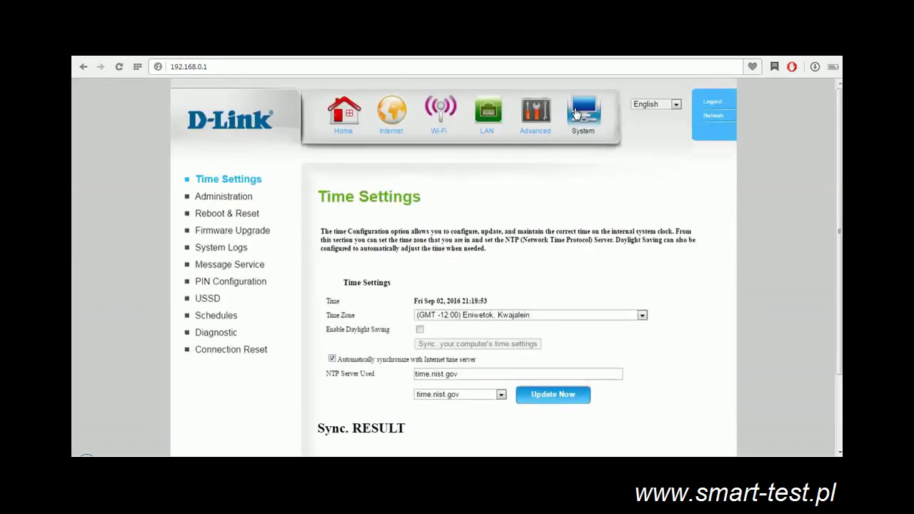
{"action": "scroll", "coordinate": [425, 283], "scroll_direction": "down", "scroll_amount": 2}
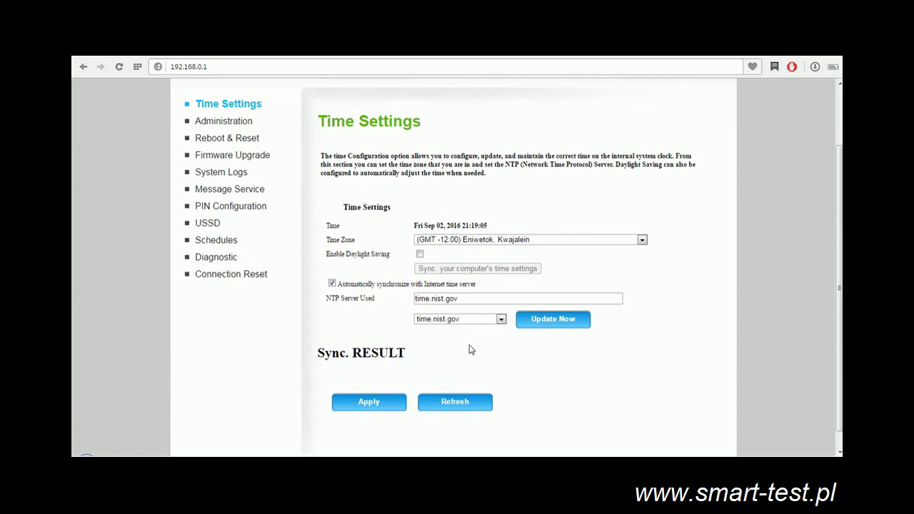
View the system's Firmware Upgrade page, return to the advanced DNS settings, and open the Internet section
{"action": "left_click", "coordinate": [243, 154]}
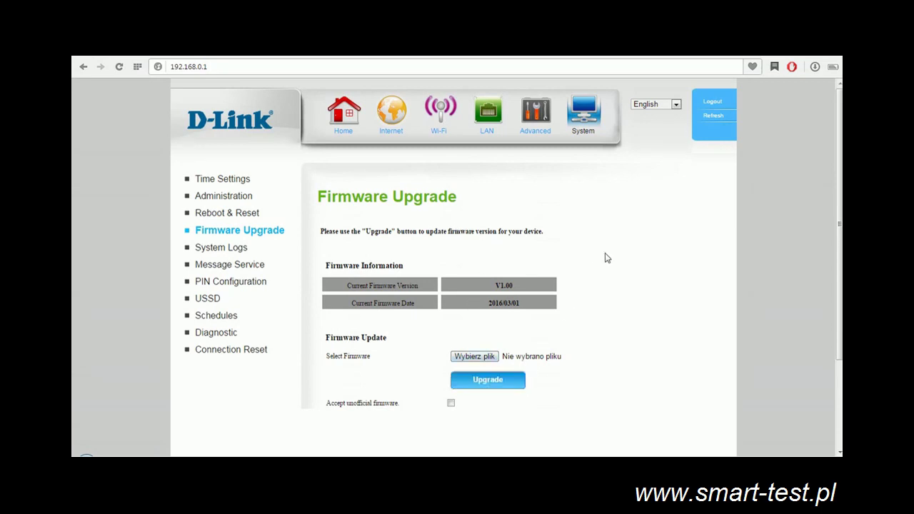
{"action": "left_click", "coordinate": [543, 118]}
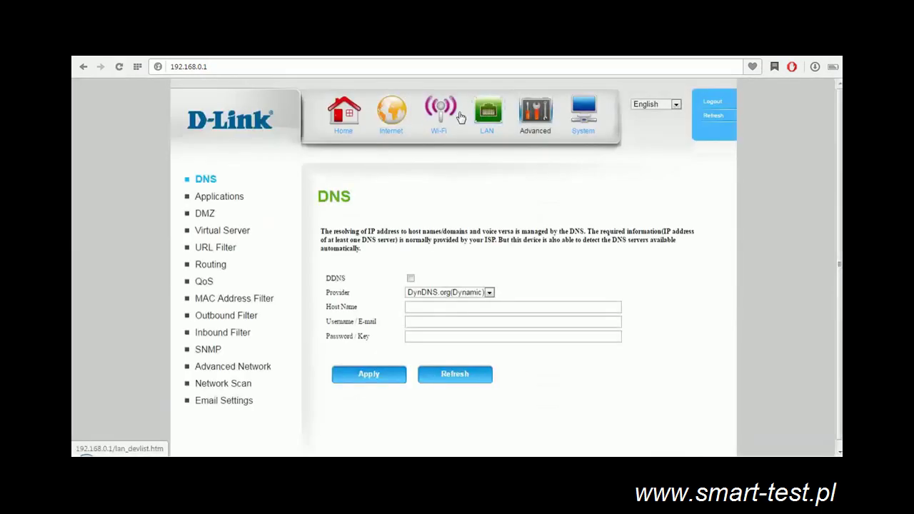
{"action": "left_click", "coordinate": [389, 113]}
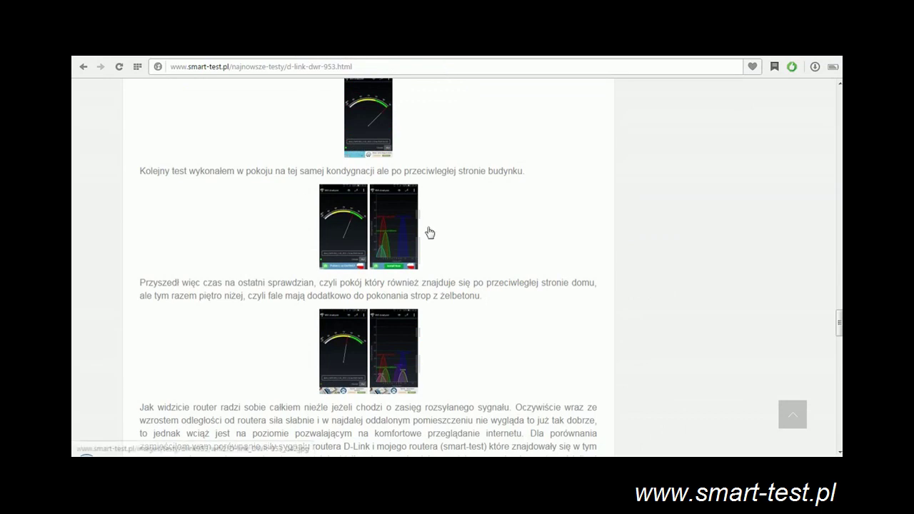
In the smart-test.pl DWR-953 review, view the enlarged Wifi Analyzer signal meter and channel graph from the opposite-side, same-floor room test
{"action": "scroll", "coordinate": [430, 232], "scroll_direction": "up", "scroll_amount": 3}
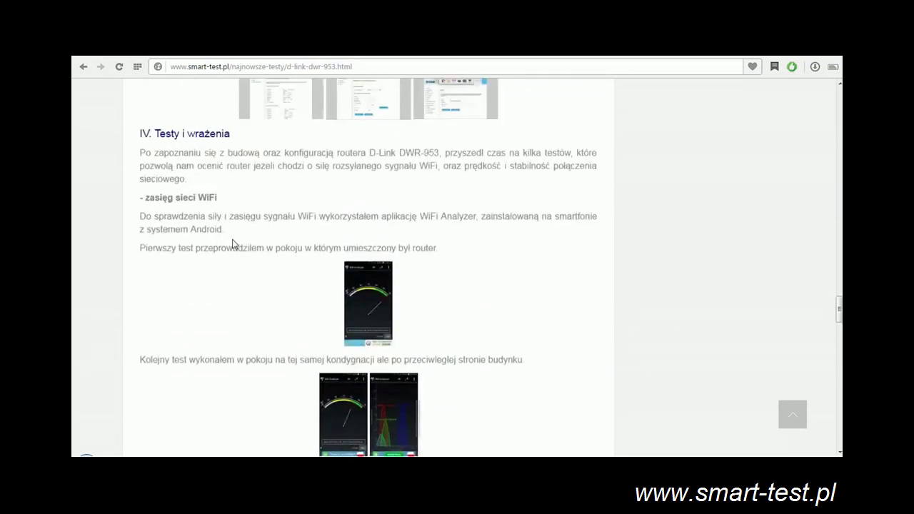
{"action": "scroll", "coordinate": [343, 286], "scroll_direction": "down", "scroll_amount": 3}
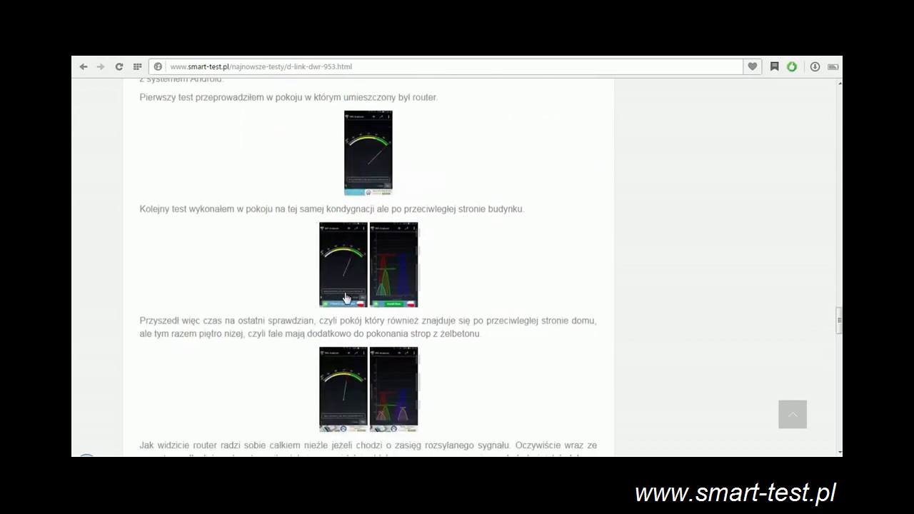
{"action": "left_click", "coordinate": [348, 280]}
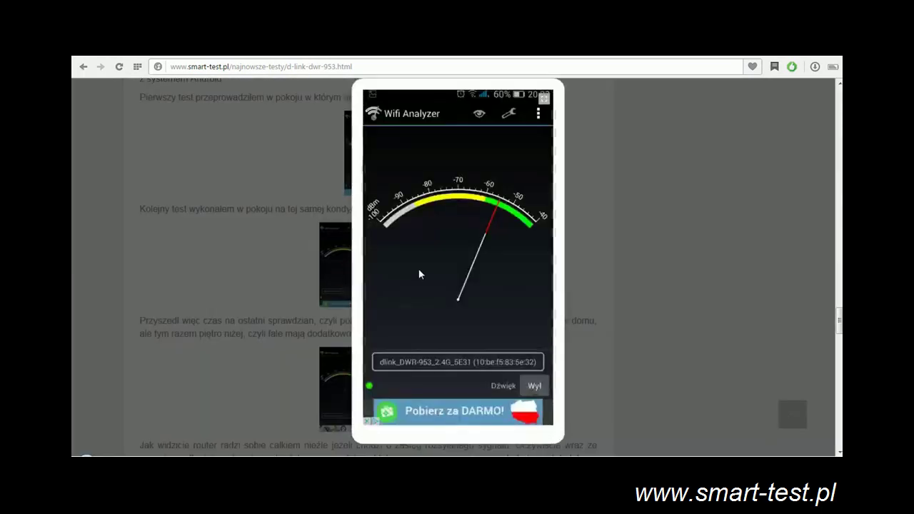
{"action": "left_click", "coordinate": [533, 260]}
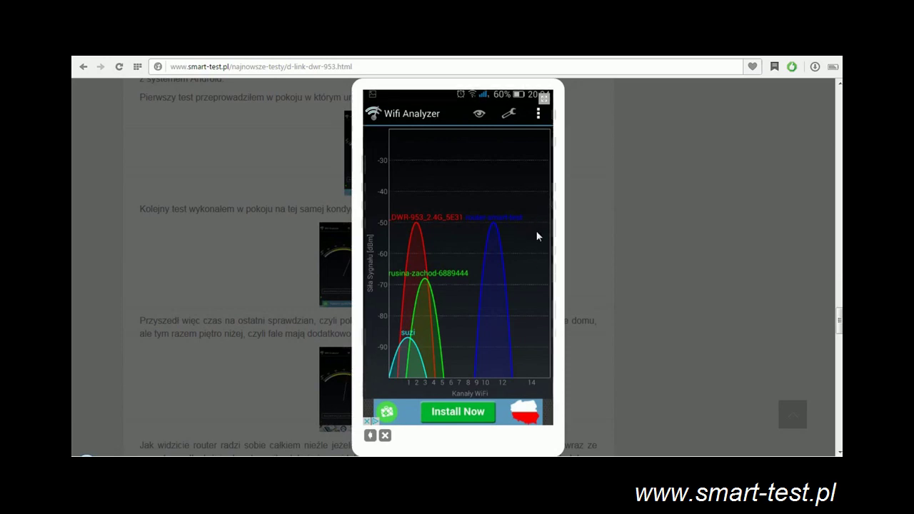
{"action": "scroll", "coordinate": [536, 275], "scroll_direction": "down", "scroll_amount": 3}
{"action": "left_click", "coordinate": [637, 271]}
Find the 2.4 GHz and 5 GHz signal strength comparison, view the enlarged 5 GHz meter photo, and close it
{"action": "scroll", "coordinate": [491, 285], "scroll_direction": "down", "scroll_amount": 2}
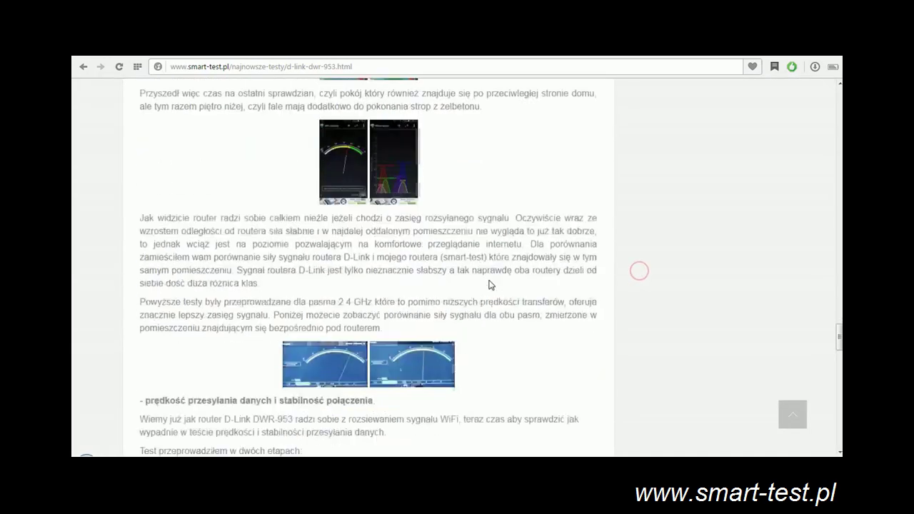
{"action": "scroll", "coordinate": [492, 285], "scroll_direction": "down", "scroll_amount": 3}
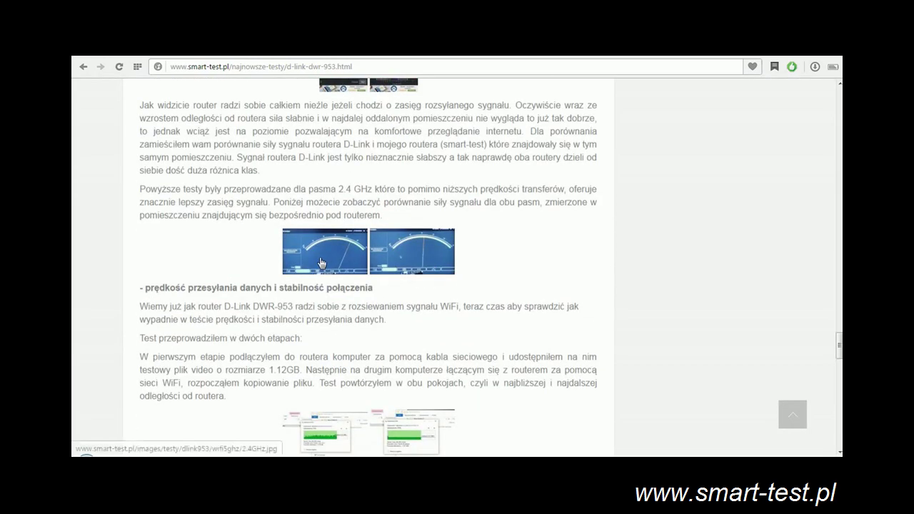
{"action": "left_click", "coordinate": [414, 260]}
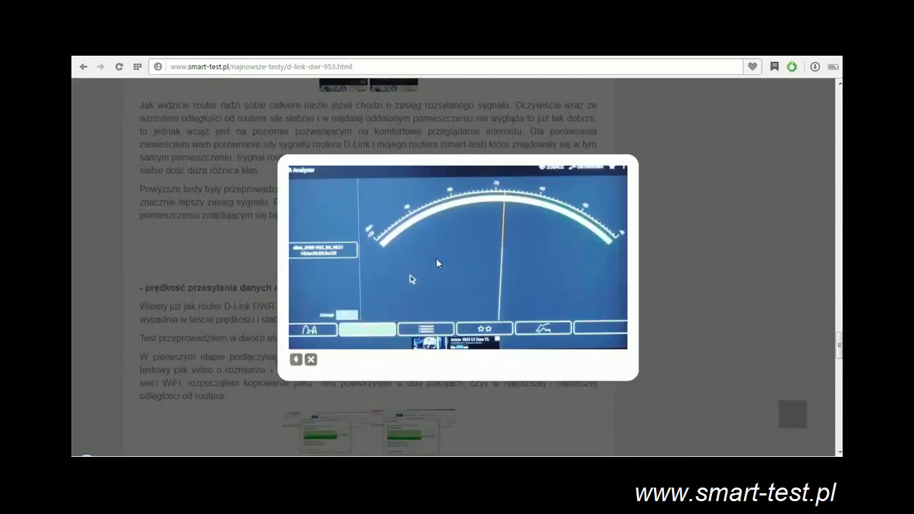
{"action": "left_click", "coordinate": [310, 359]}
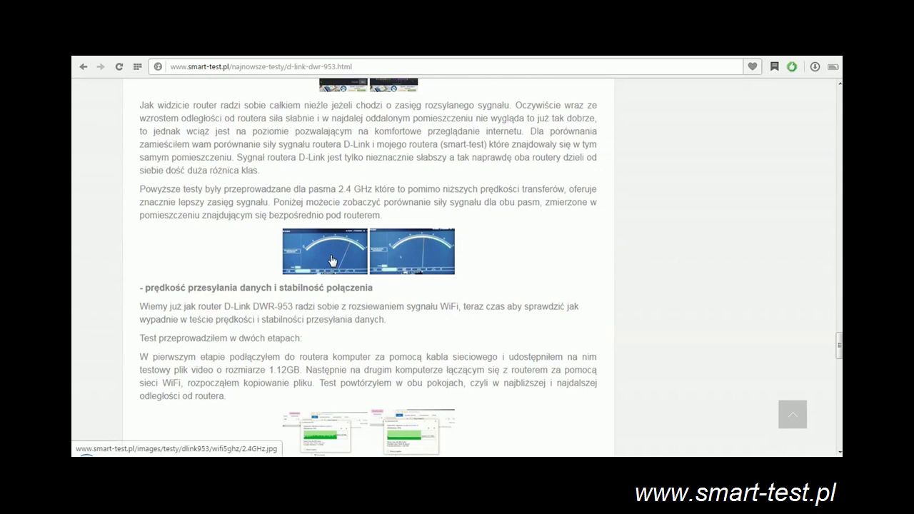
View the enlarged file copy speed screenshot in the data transfer section, close it, and read on to the WiFi Speed Test results
{"action": "scroll", "coordinate": [279, 302], "scroll_direction": "down", "scroll_amount": 3}
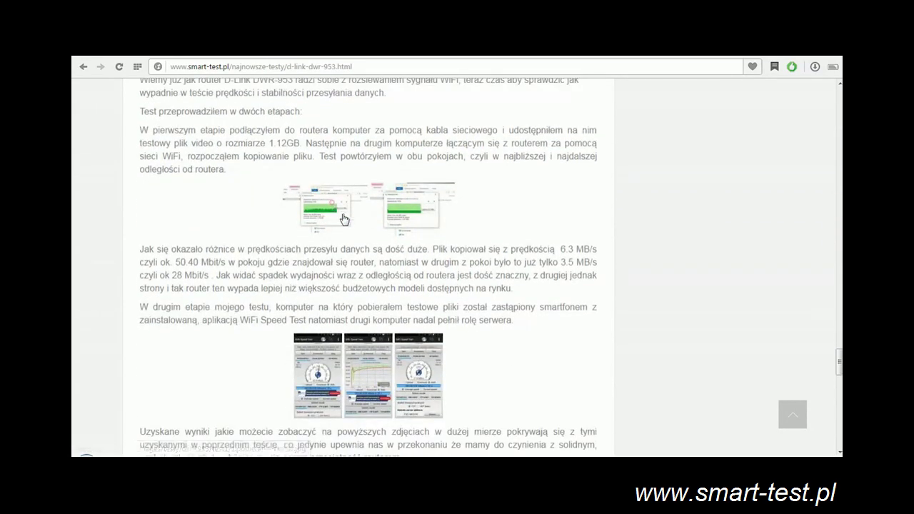
{"action": "left_click", "coordinate": [343, 219]}
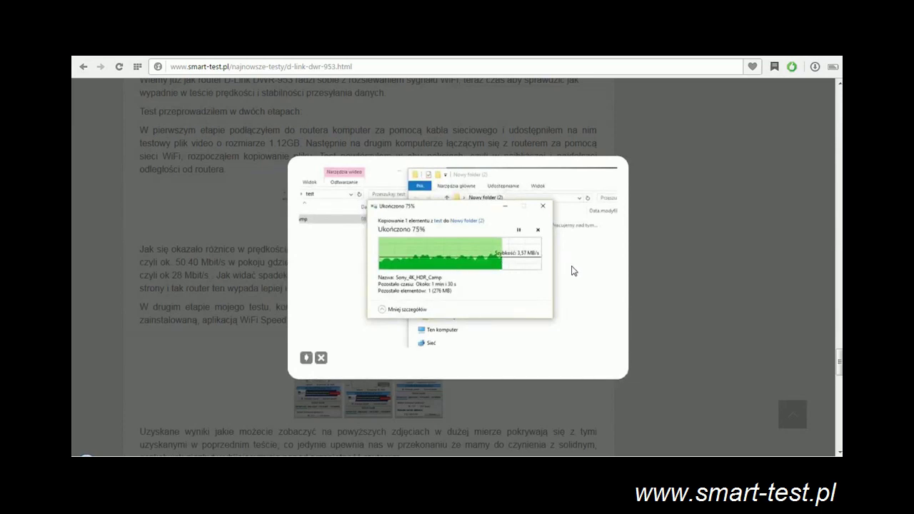
{"action": "left_click", "coordinate": [322, 358]}
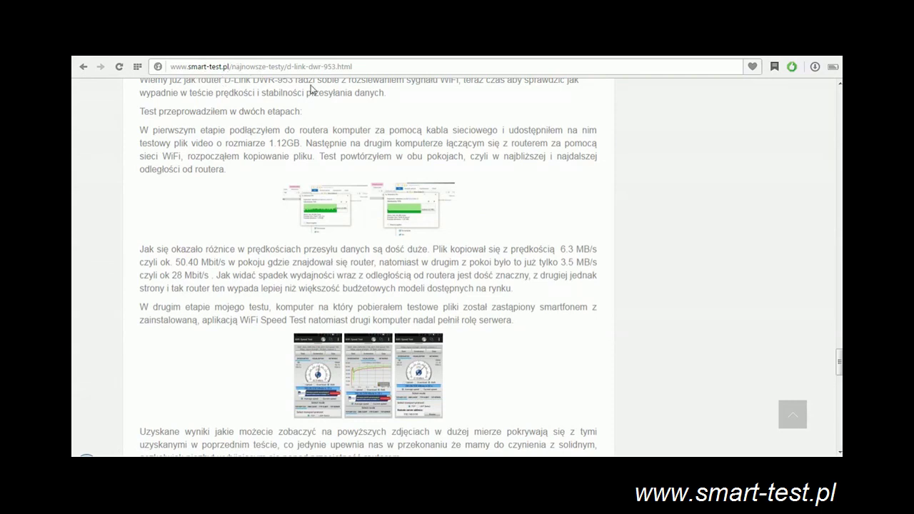
{"action": "scroll", "coordinate": [457, 247], "scroll_direction": "down", "scroll_amount": 5}
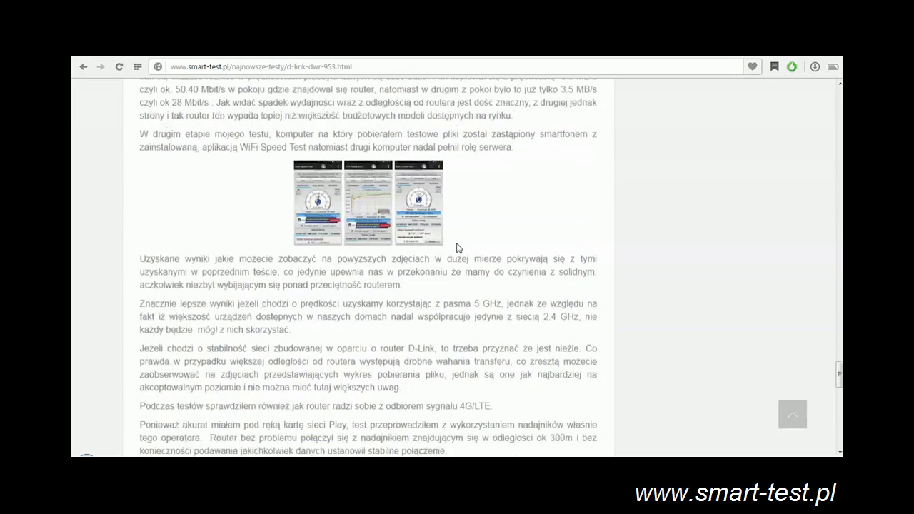